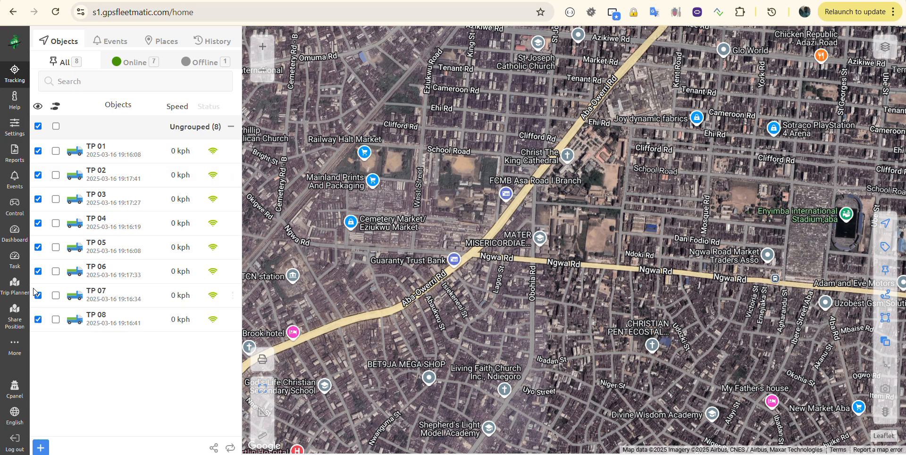
Open the account Settings to reach the vehicle inventory.
click(14, 127)
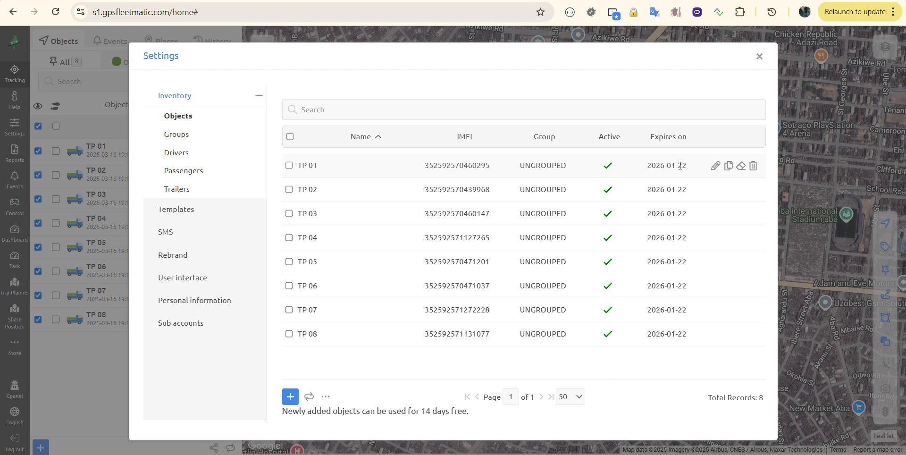
Review TP 01's name, group and counters, then cancel the edit without saving.
click(715, 166)
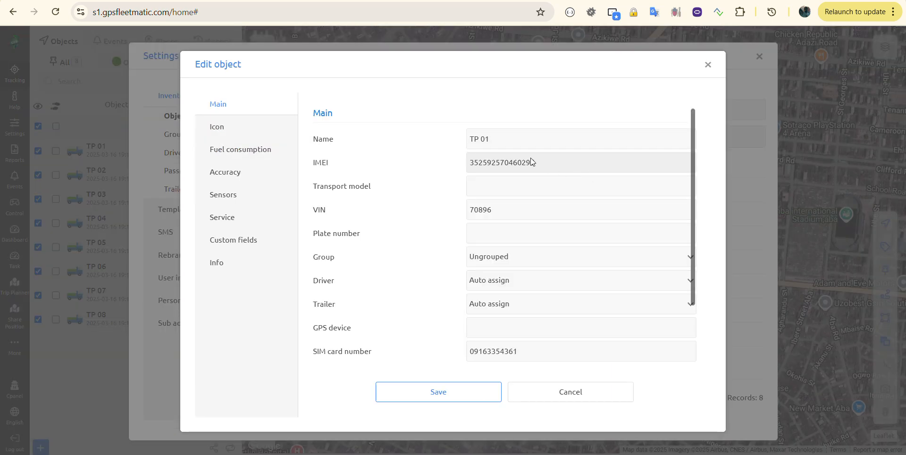
click(501, 140)
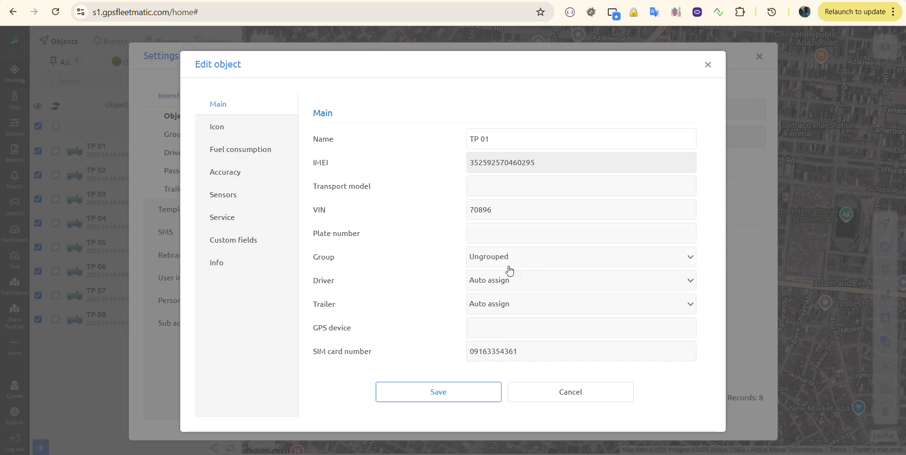
click(490, 262)
click(436, 265)
scroll(463, 310, down, 2)
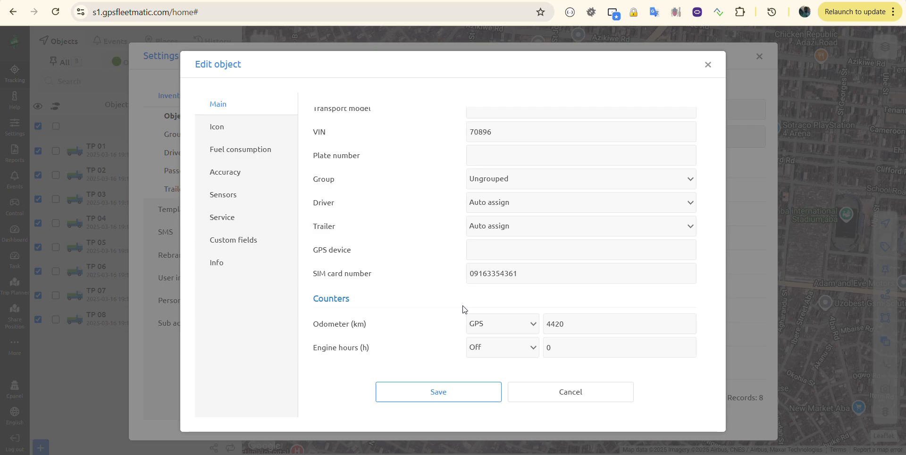
click(572, 402)
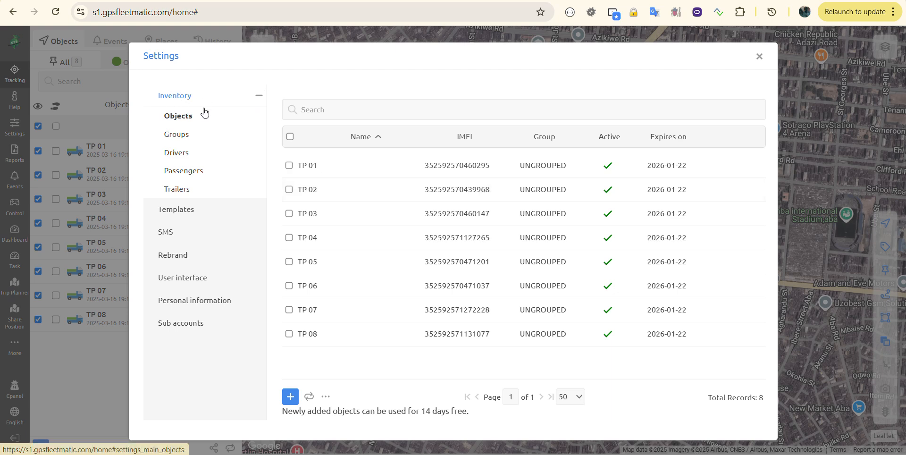
Check the empty Groups, Drivers, Passengers and Trailers lists, then view Templates.
click(184, 137)
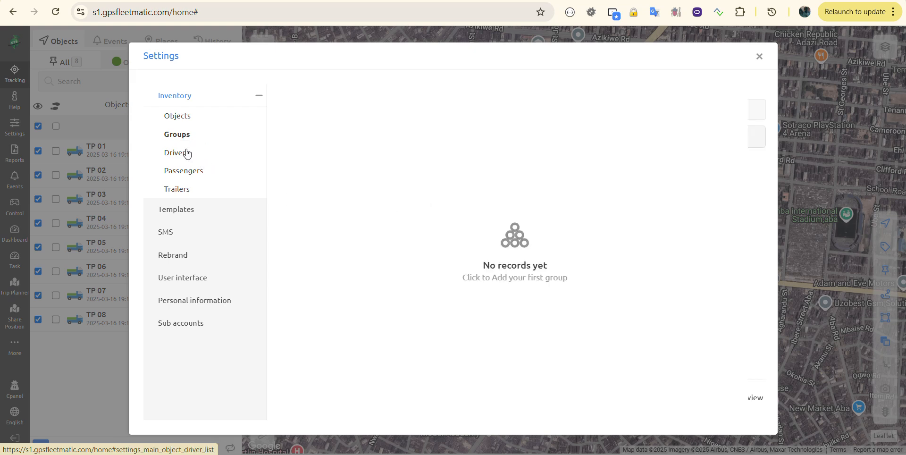
click(187, 153)
click(172, 170)
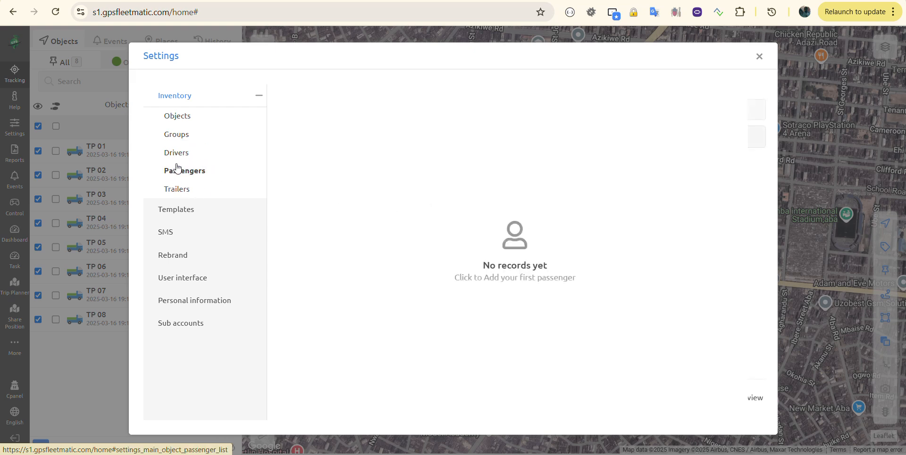
click(184, 194)
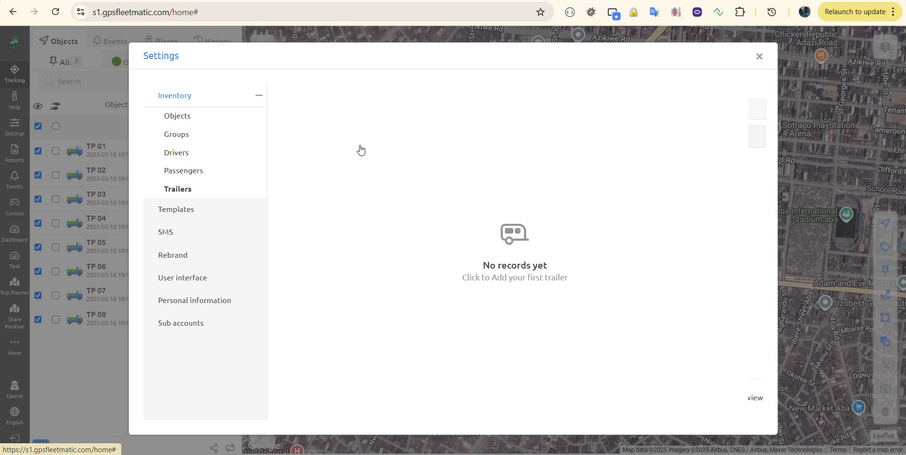
click(179, 215)
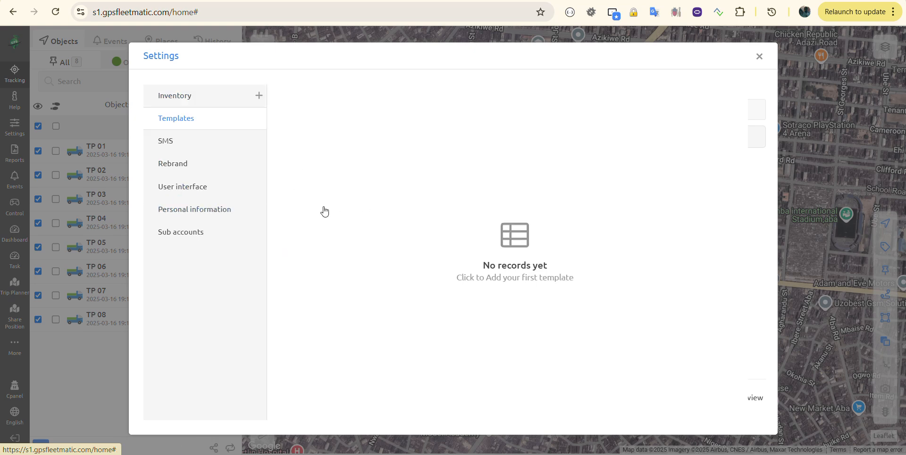
Start a new message template, cancel it unsaved, and view the SMS settings.
click(414, 190)
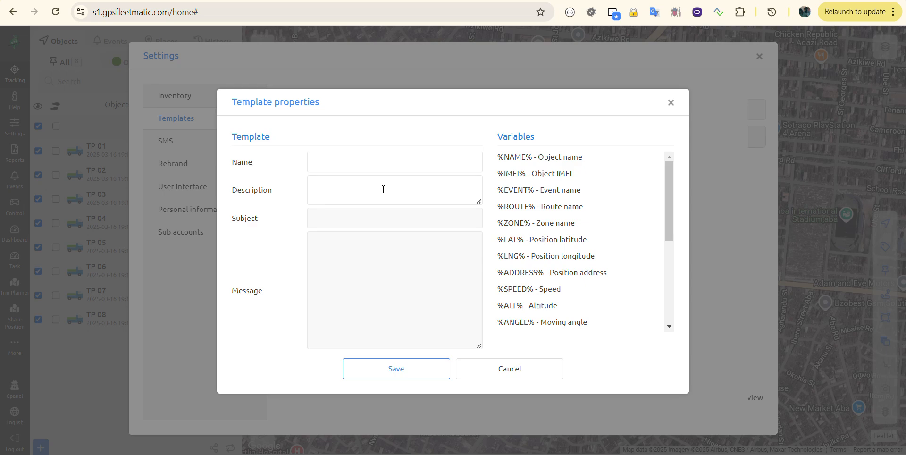
click(530, 370)
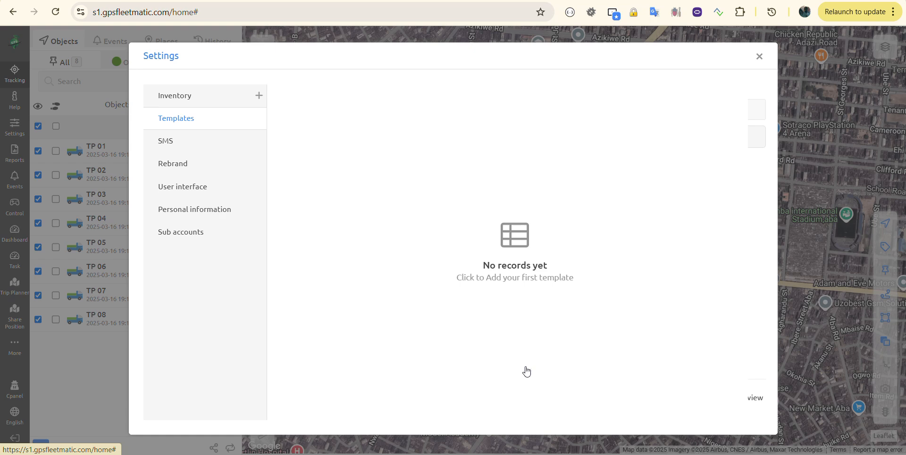
click(181, 146)
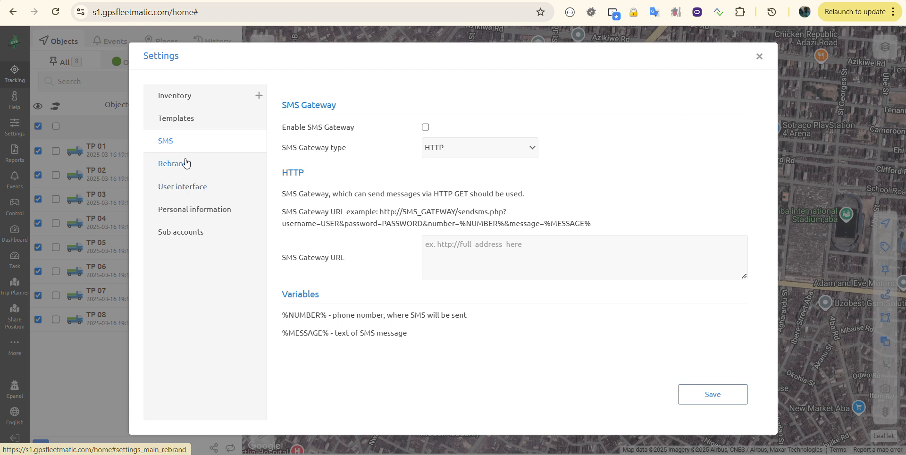
Browse Rebrand, Personal information and Sub accounts, ending on User interface preferences.
click(185, 162)
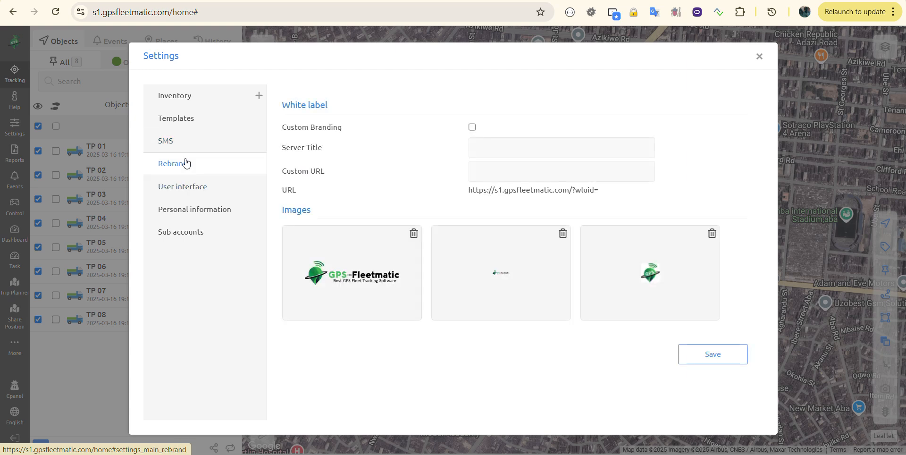
click(192, 188)
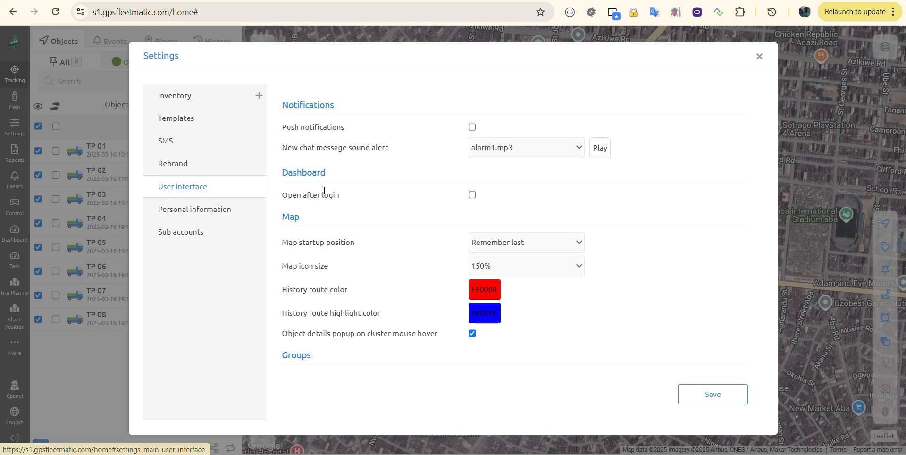
click(209, 206)
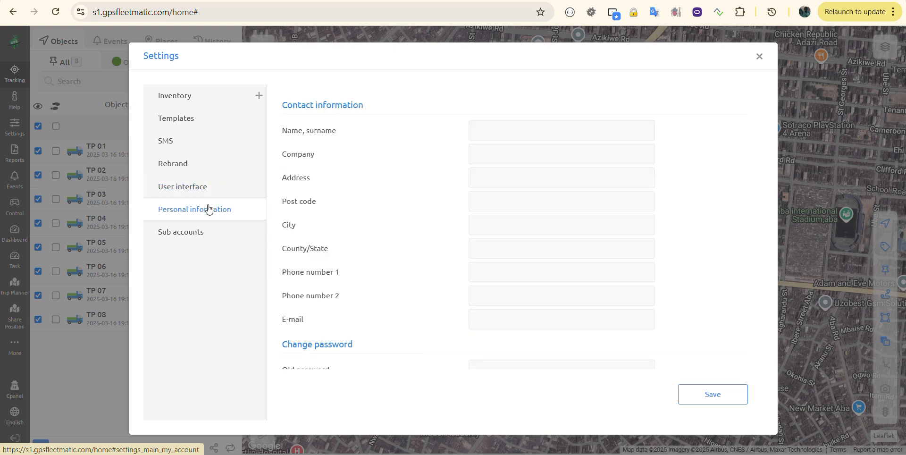
click(183, 244)
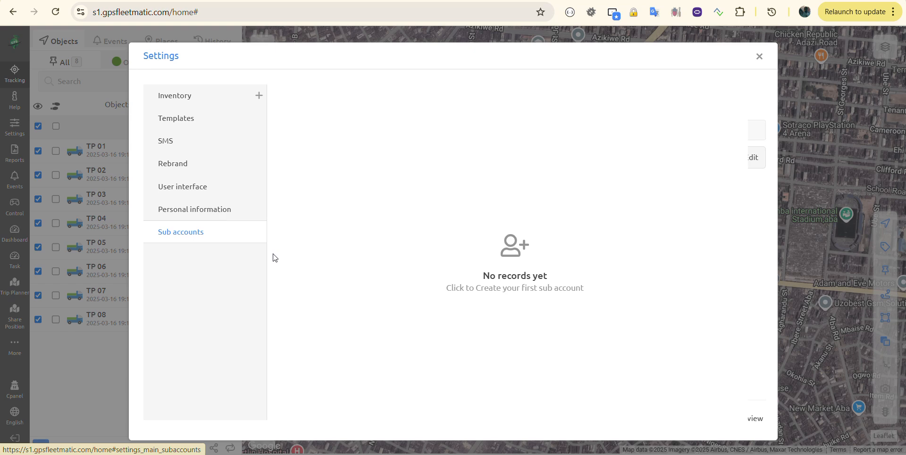
click(199, 191)
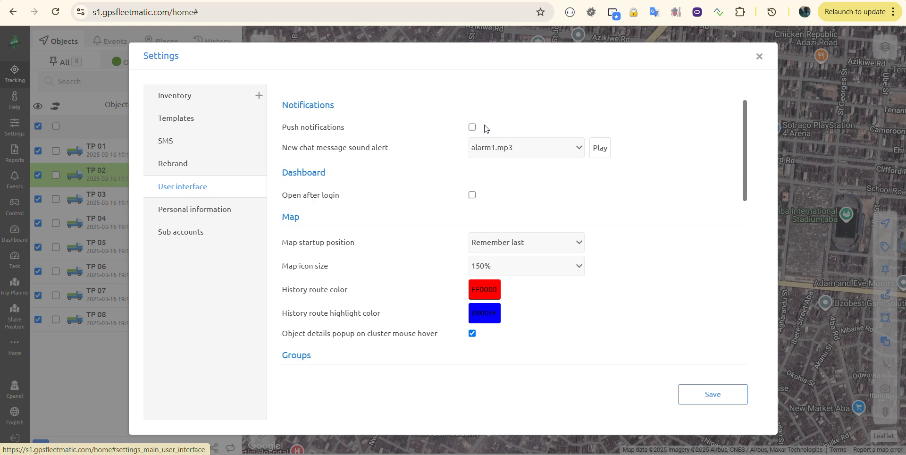
click(471, 127)
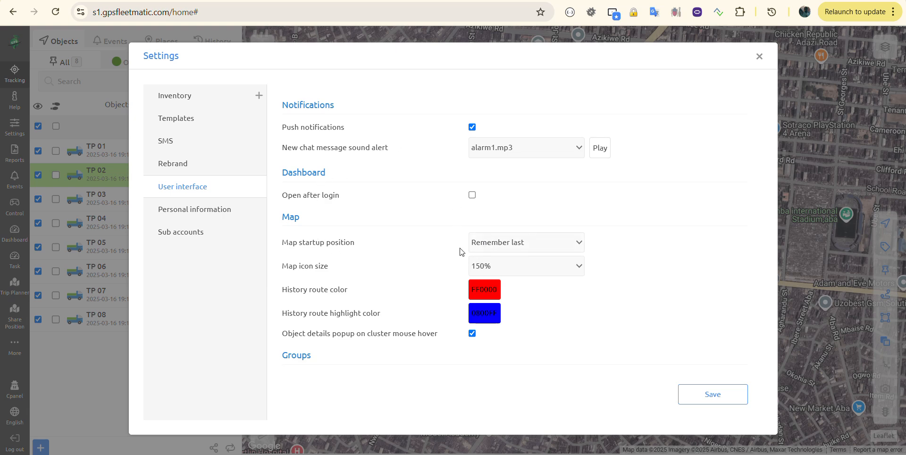
click(504, 243)
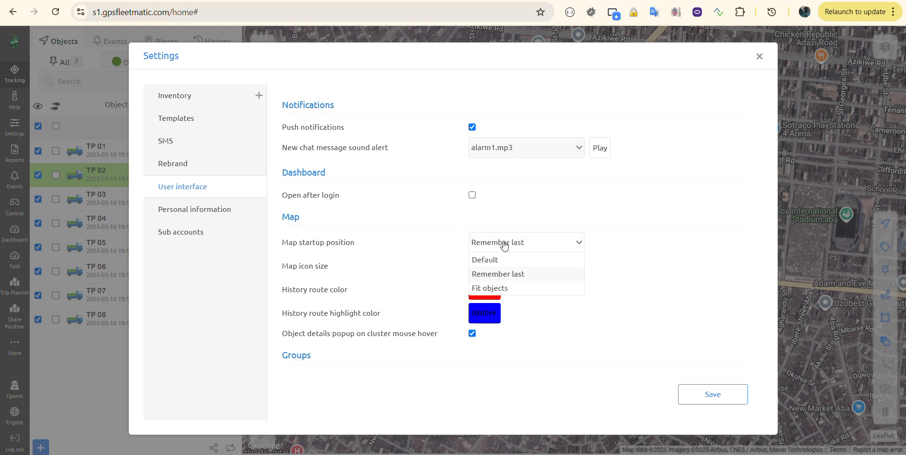
click(500, 289)
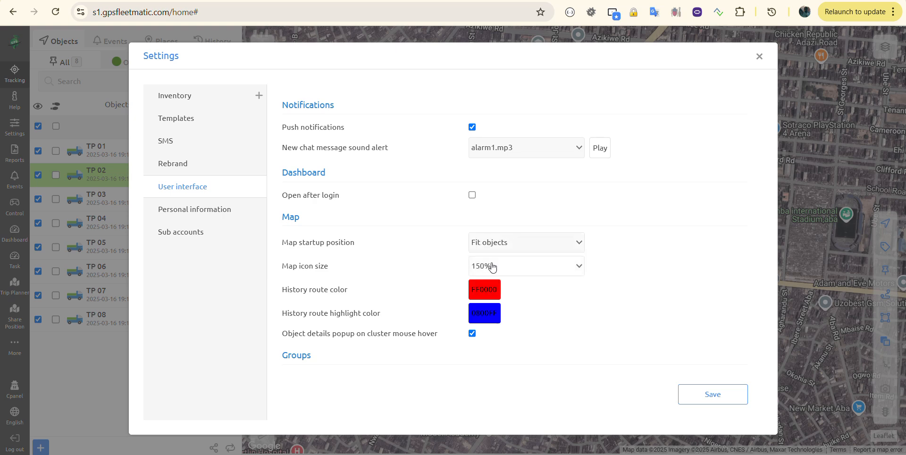
click(510, 268)
click(388, 297)
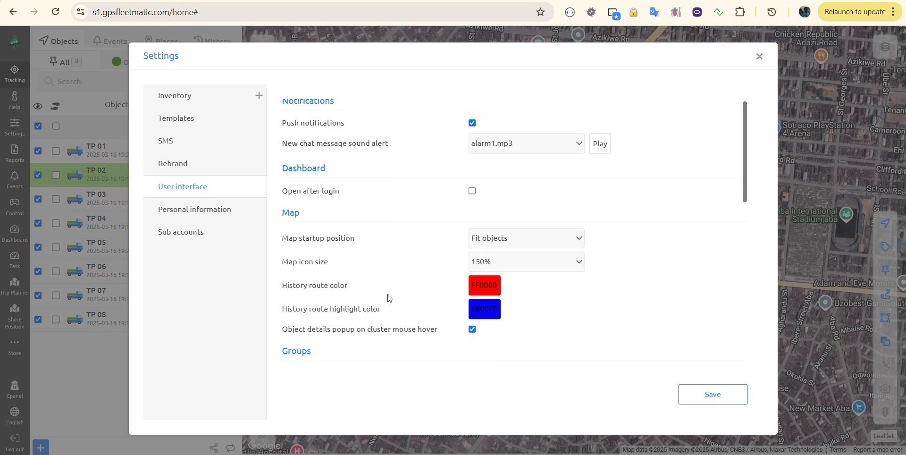
scroll(389, 297, down, 2)
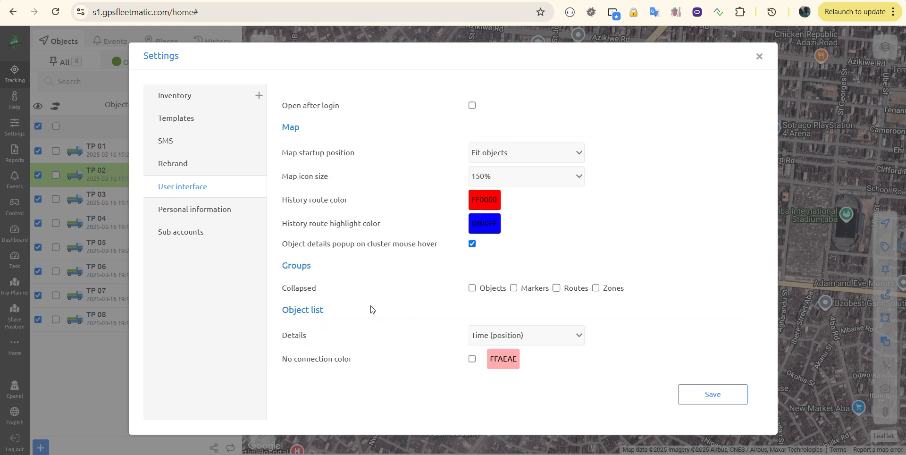
scroll(370, 306, down, 2)
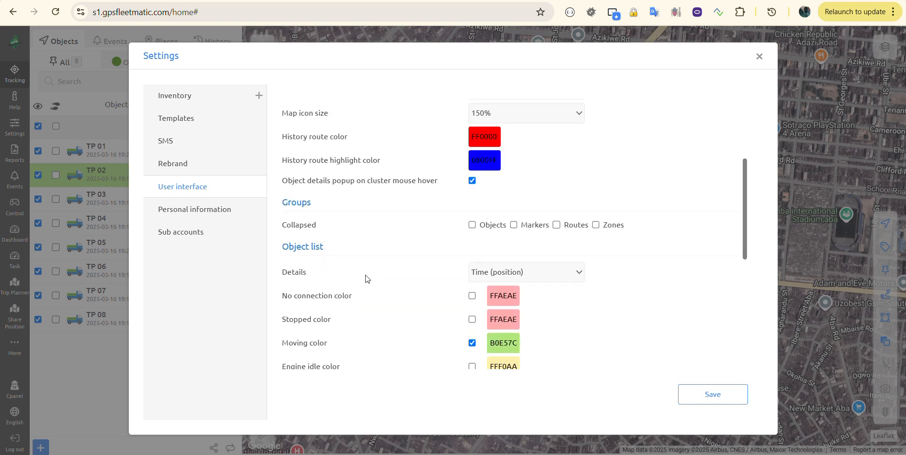
scroll(365, 278, down, 1)
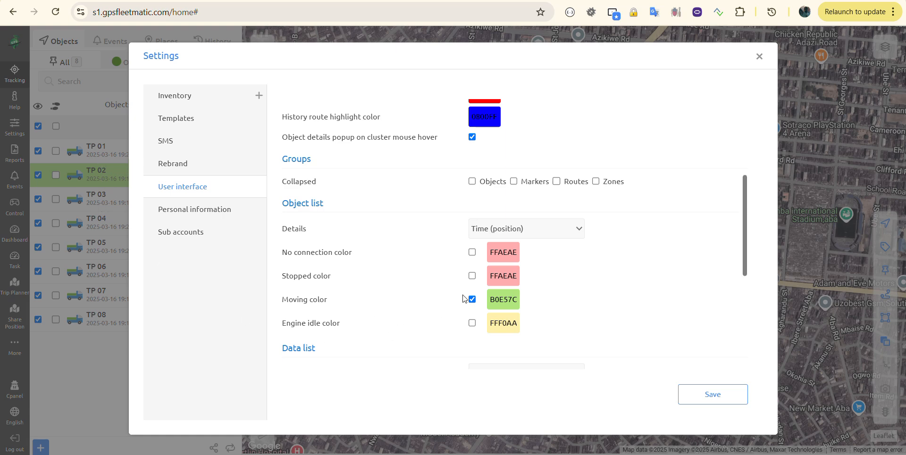
scroll(531, 307, down, 4)
scroll(533, 307, down, 1)
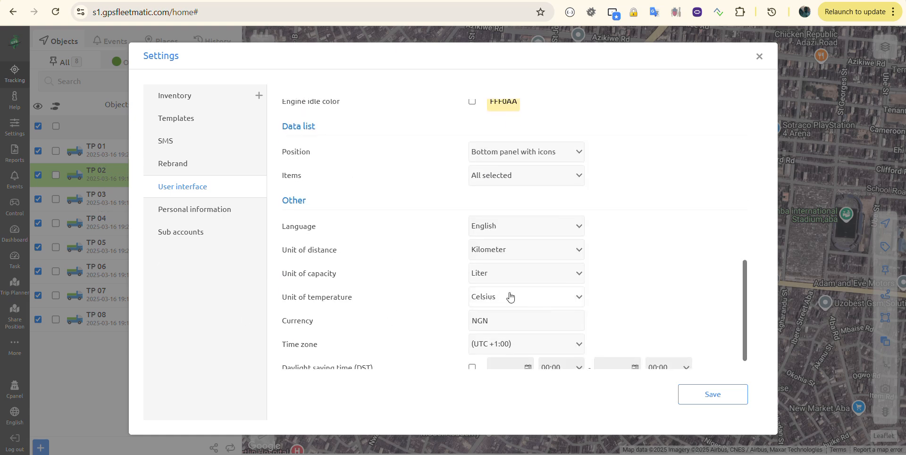
scroll(382, 148, up, 2)
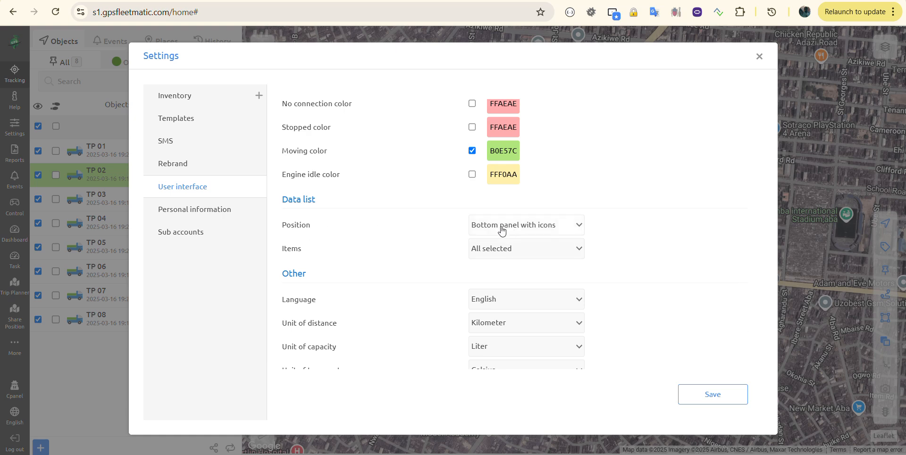
scroll(399, 292, down, 3)
scroll(399, 291, up, 10)
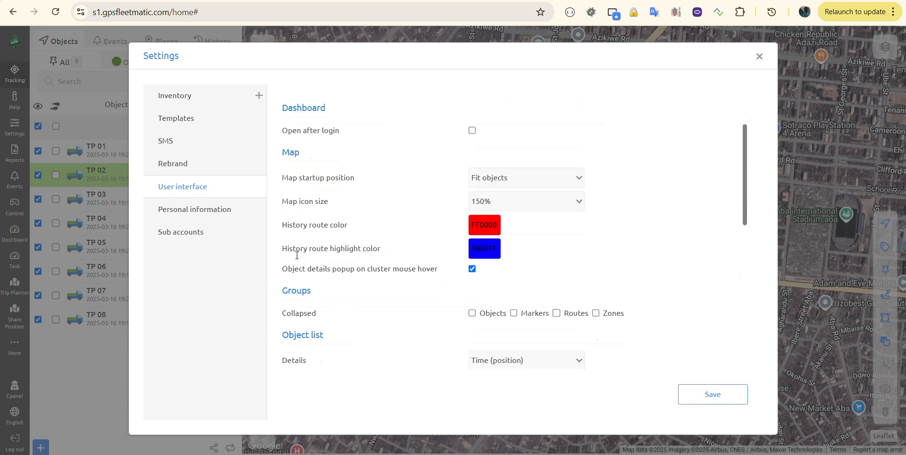
Go to Inventory > Groups and start a new vehicle group.
click(191, 96)
click(259, 97)
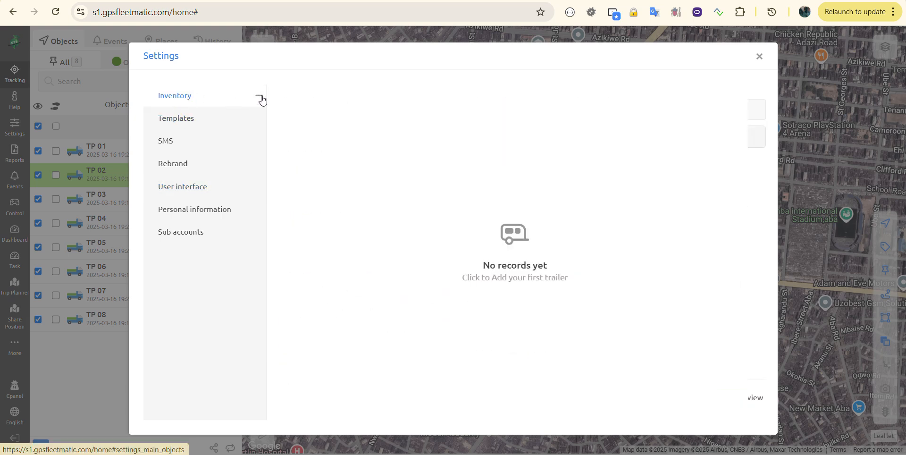
click(176, 117)
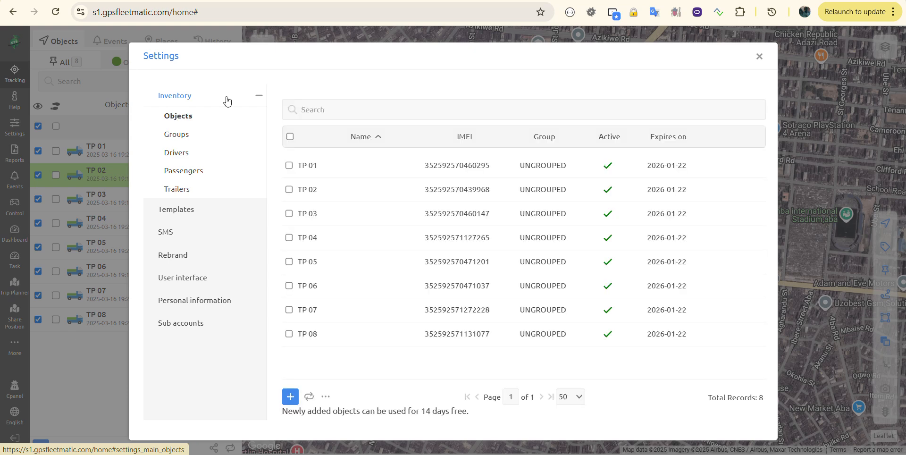
click(182, 138)
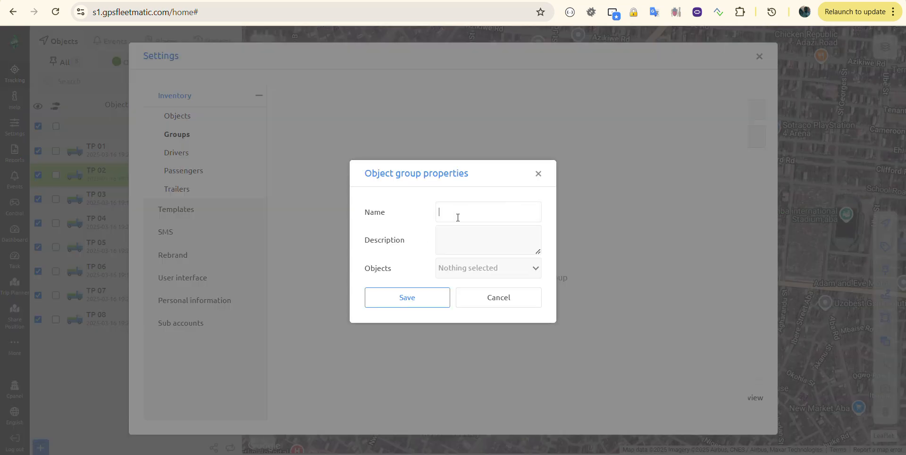
Name the group NNEWI, describe it 'NNEWI FLEET', select all vehicles, and save.
text(NNEWI)
text(NNEWI F)
text(LEET)
click(459, 268)
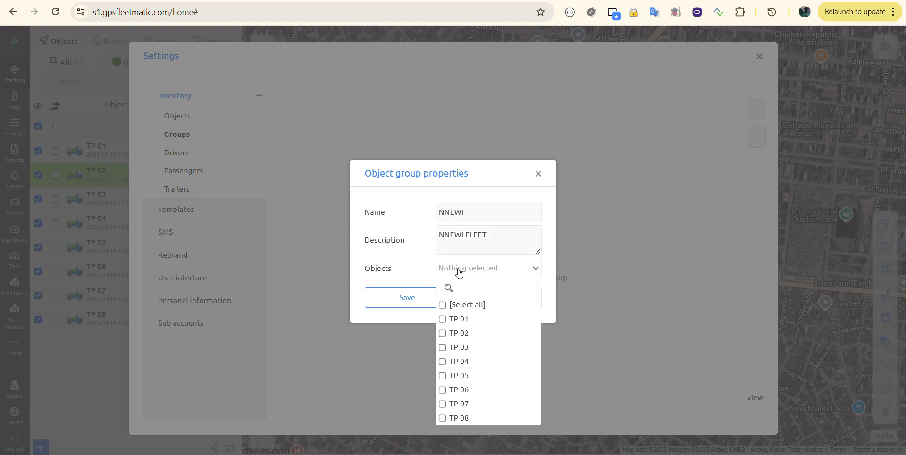
click(445, 305)
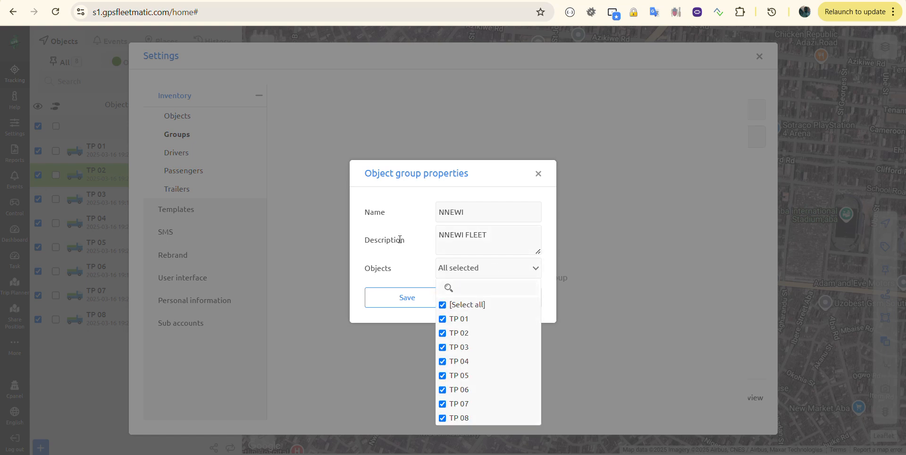
click(421, 240)
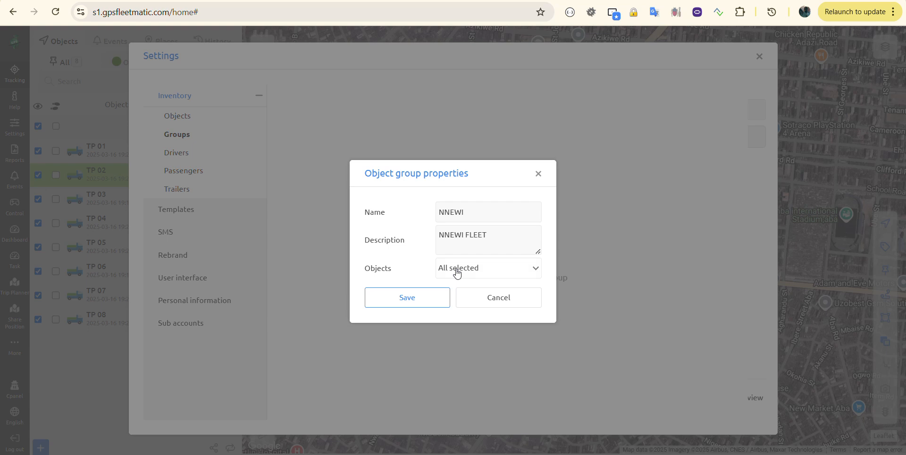
click(391, 302)
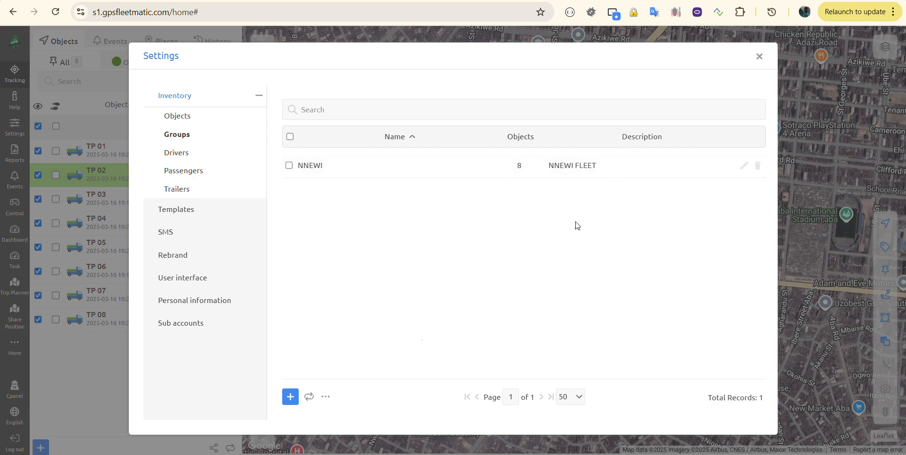
Start another group named LAGOS with the description LOS.
click(288, 400)
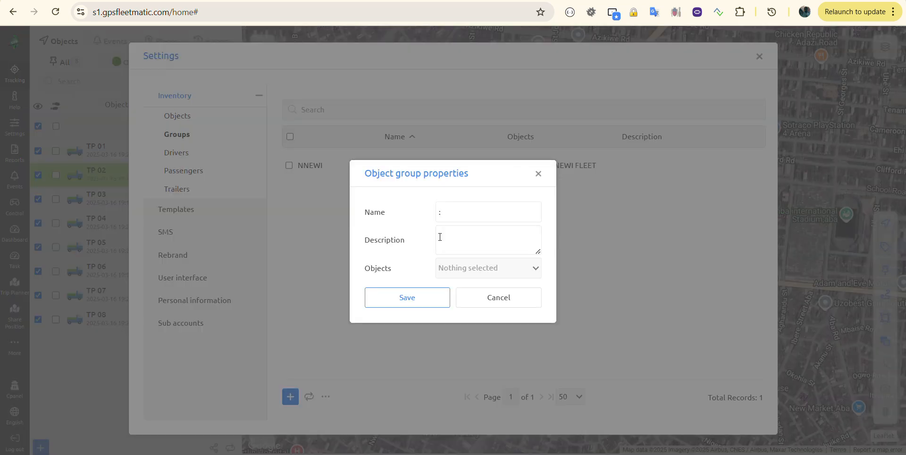
text(lago)
key(BackSpace)
key(BackSpace)
key(BackSpace)
key(BackSpace)
text(LAGOS)
click(464, 237)
text(LPO)
key(BackSpace)
key(BackSpace)
text(OS)
Assign TP 01 and TP 02 to the LAGOS group and save it.
click(452, 278)
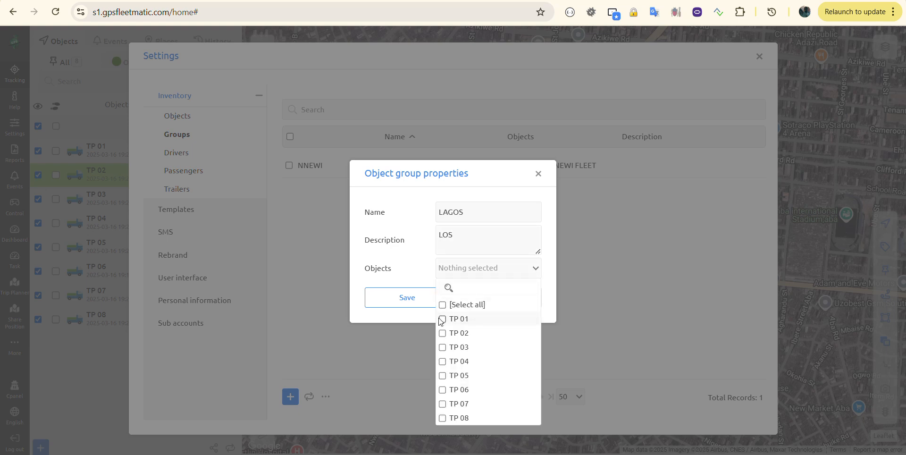
click(442, 319)
click(442, 333)
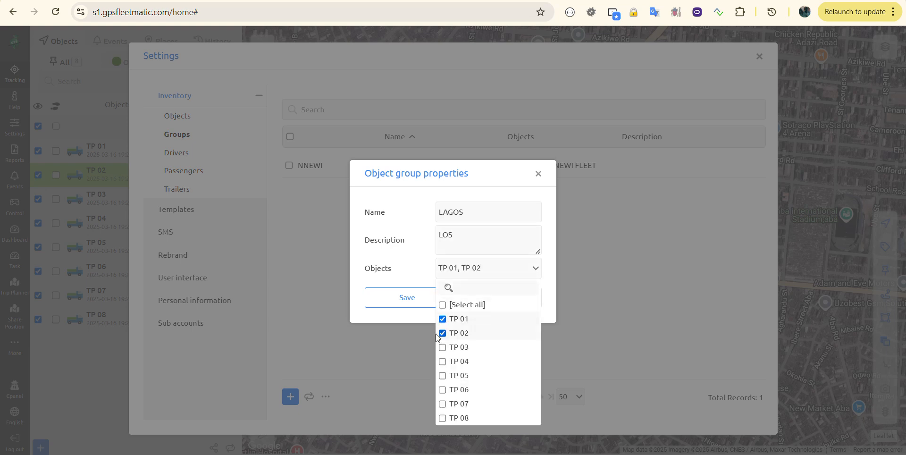
click(410, 279)
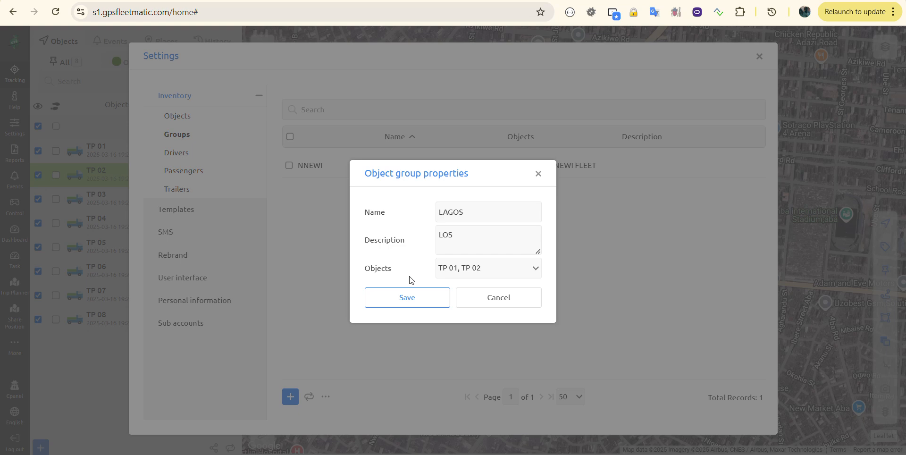
click(409, 298)
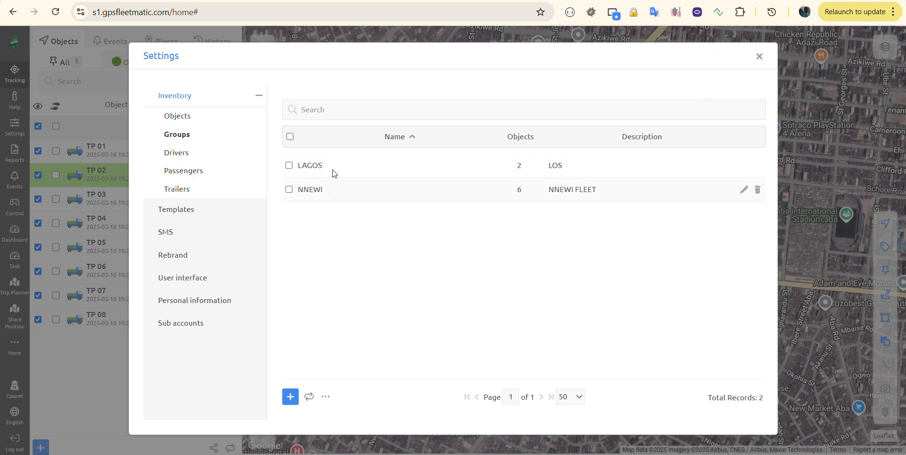
Verify the Group column shows TP 01 in LAGOS and TP 03 in NNEWI, then close Settings.
click(214, 115)
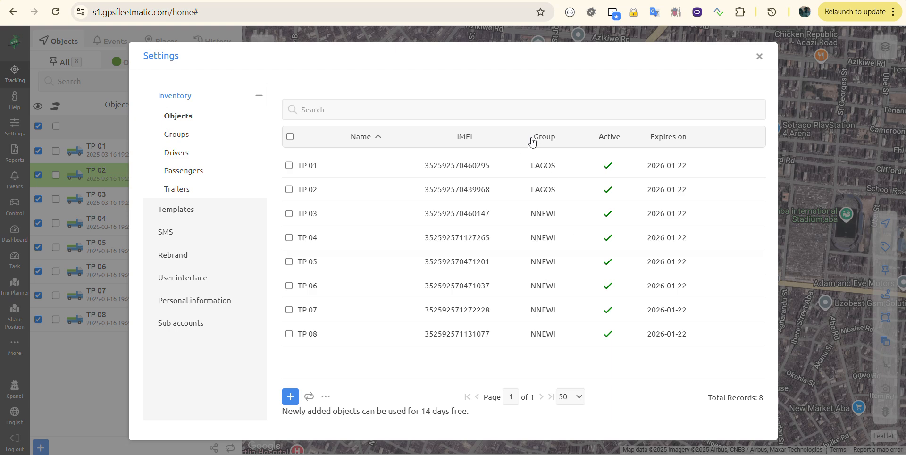
drag(532, 166, 555, 166)
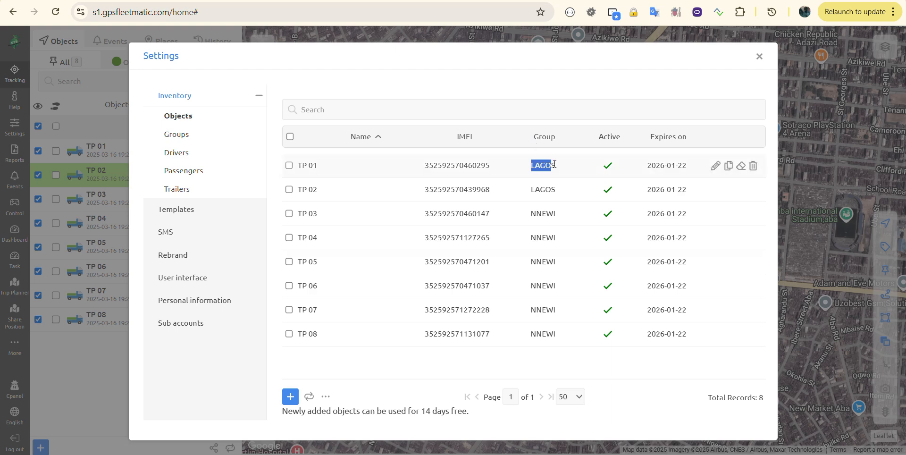
drag(531, 214, 556, 213)
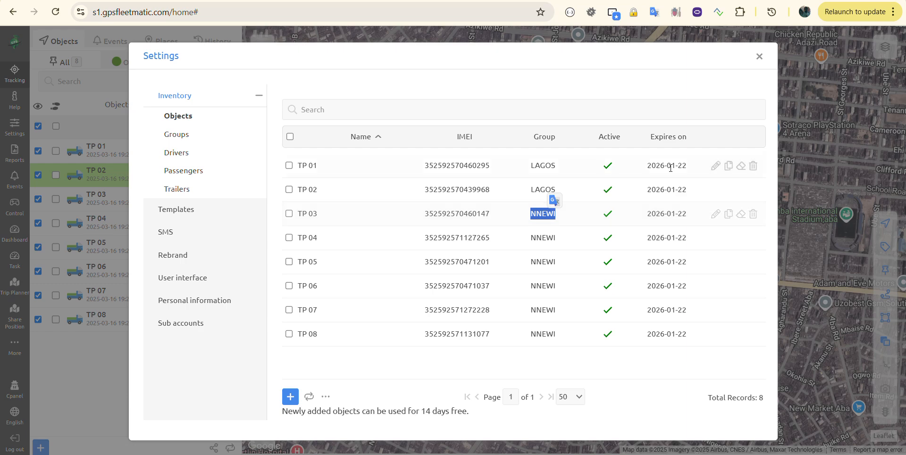
click(759, 59)
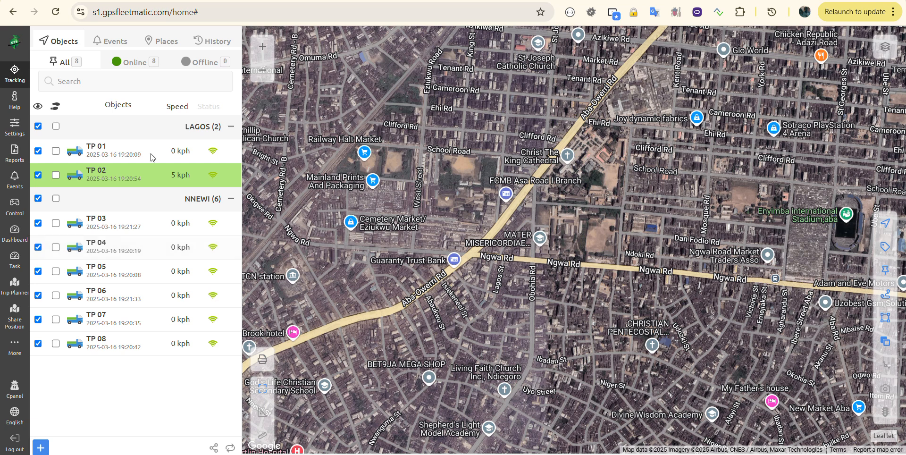
Collapse the LAGOS (2) and NNEWI (6) groups in the Objects panel.
click(232, 127)
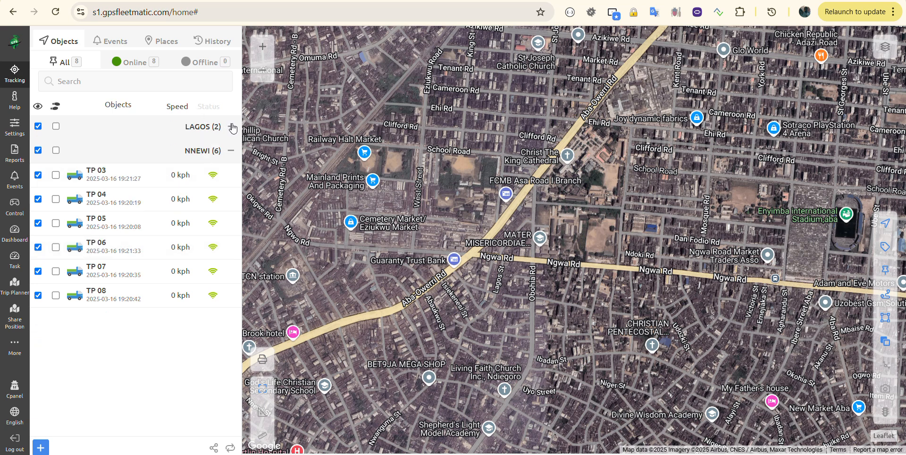
click(230, 150)
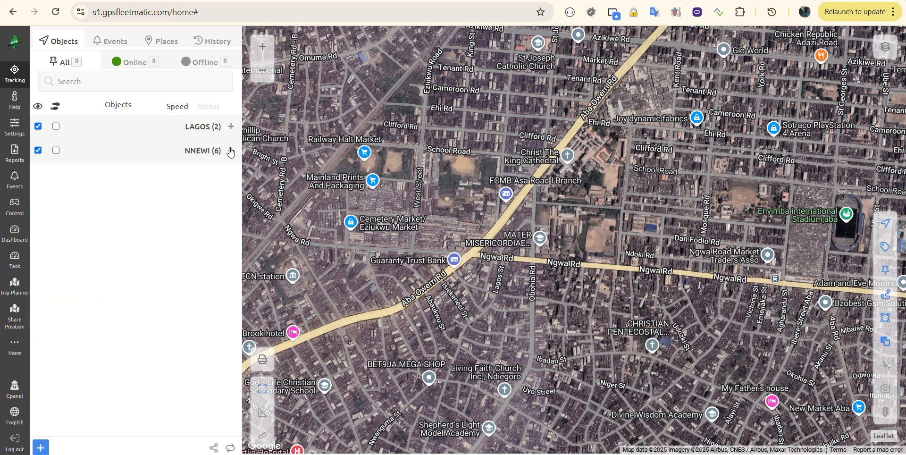
click(230, 151)
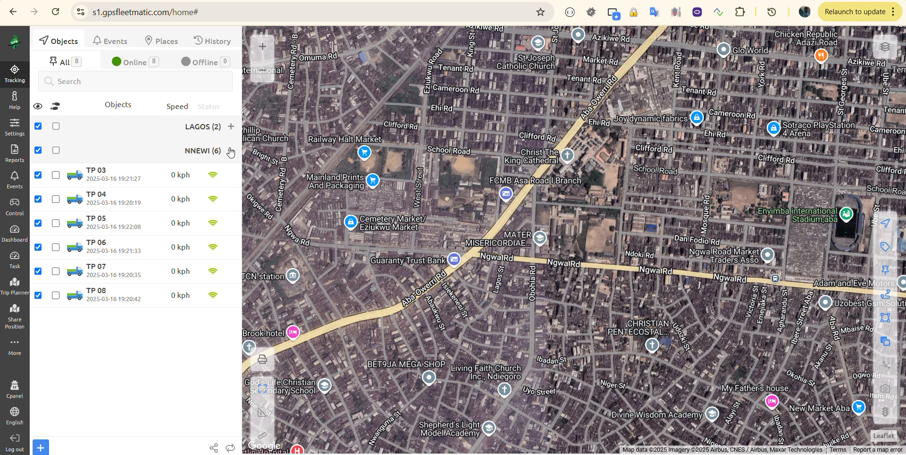
click(231, 151)
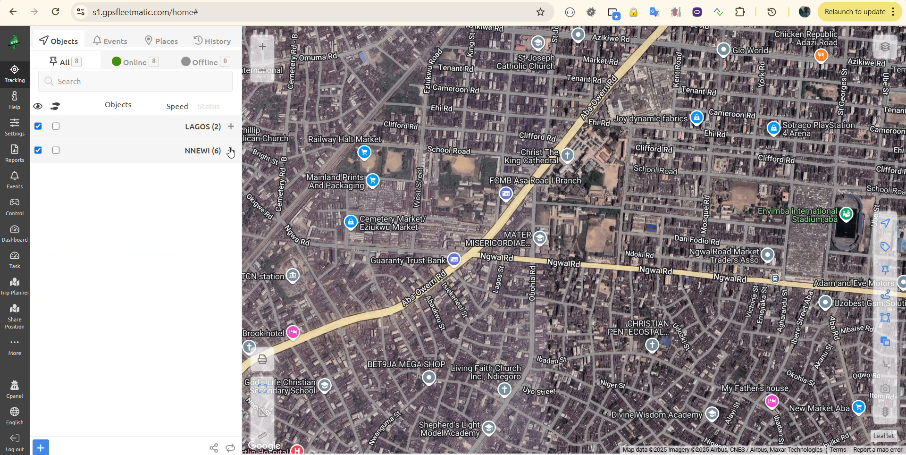
In Sub accounts, create one with username nnewiuser, its e-mail address and a password.
click(8, 137)
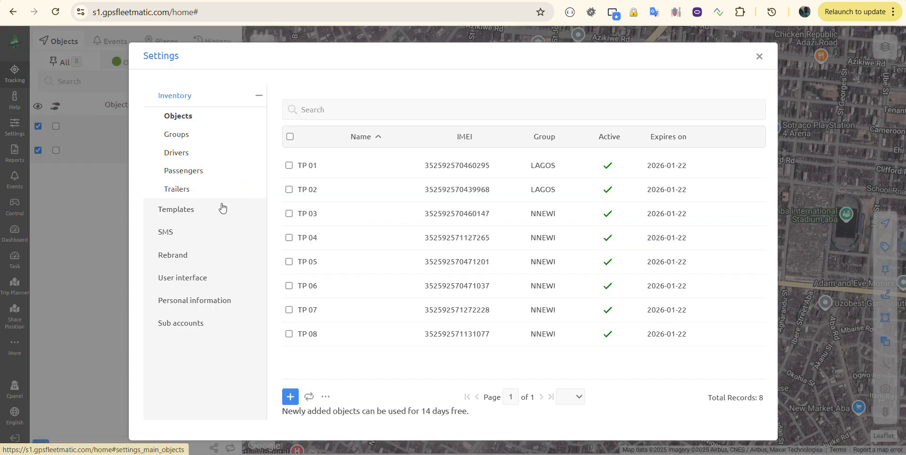
click(194, 327)
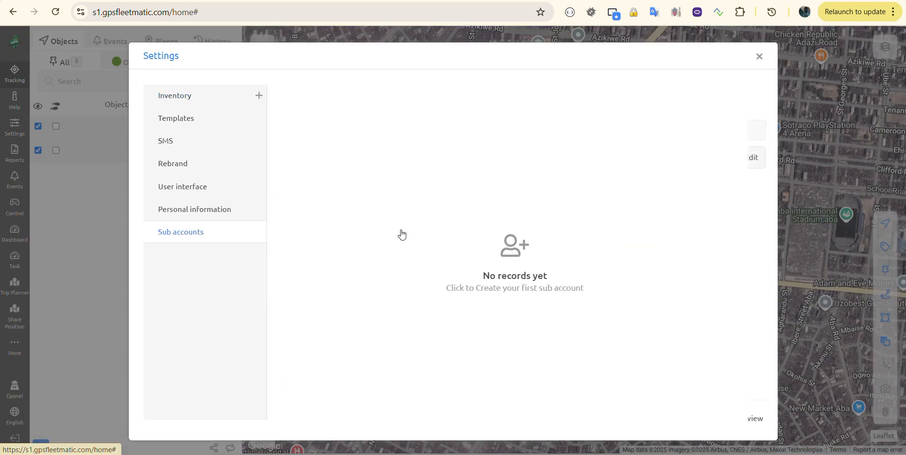
click(452, 176)
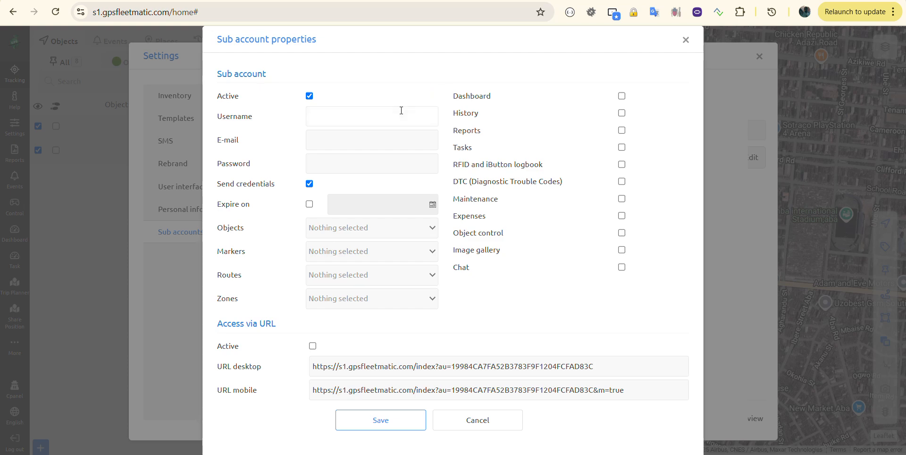
text(NE)
key(BackSpace)
key(BackSpace)
text(ne)
key(BackSpace)
text(newi)
text(user)
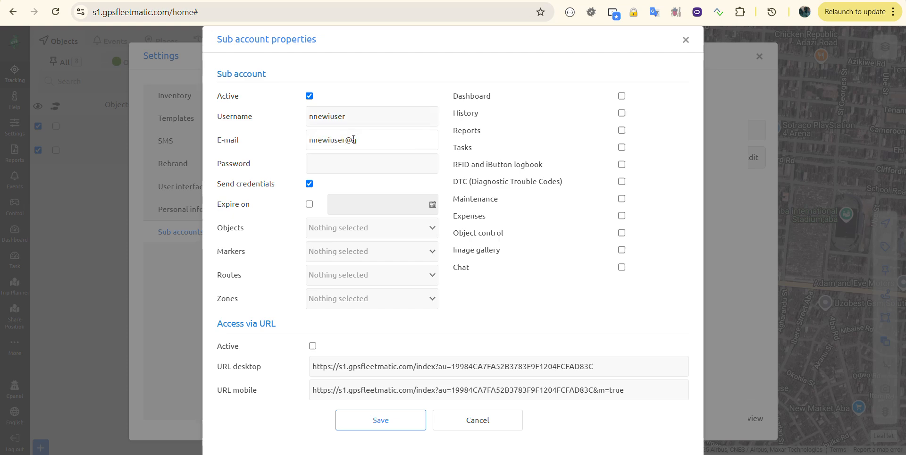
key(Tab)
text(123456)
Enable Dashboard, History, Reports and Tasks permissions for the new sub account.
click(622, 96)
click(622, 114)
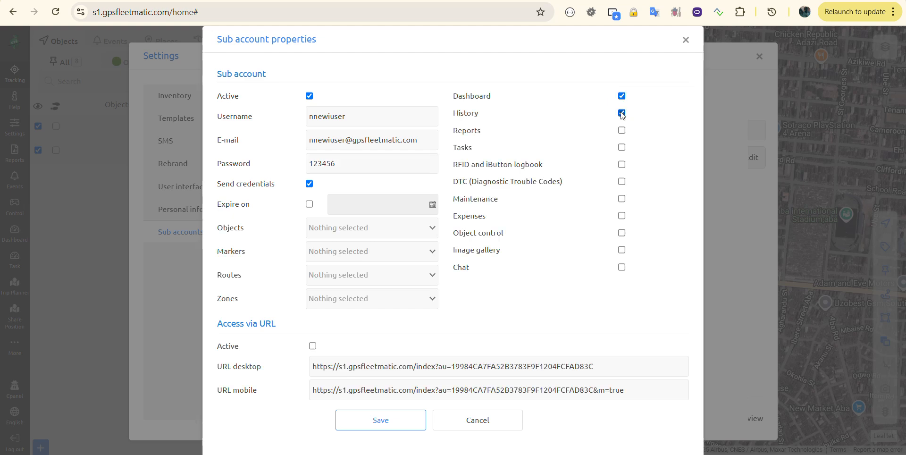
click(620, 130)
click(621, 147)
click(321, 231)
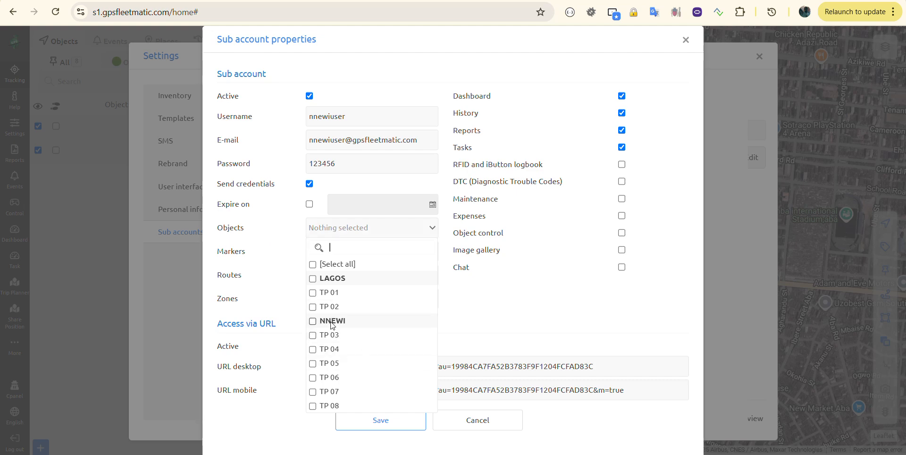
Assign the six NNEWI group vehicles and the borrowpit marker to the sub account.
click(312, 321)
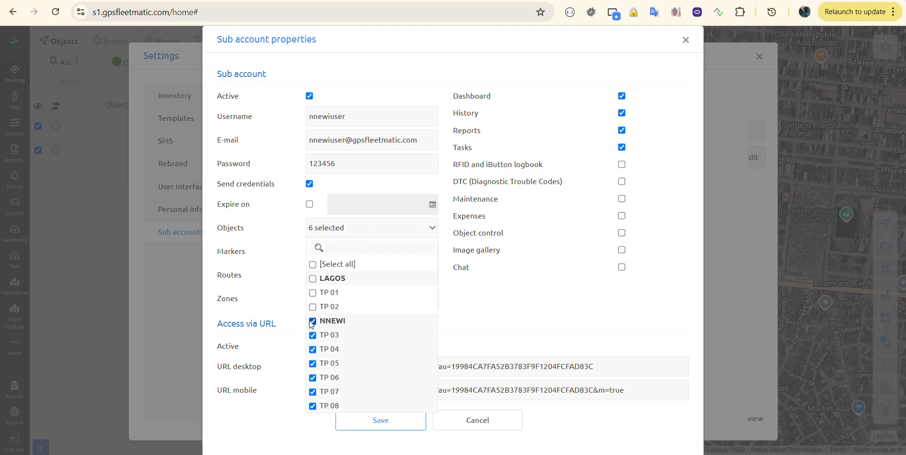
click(272, 273)
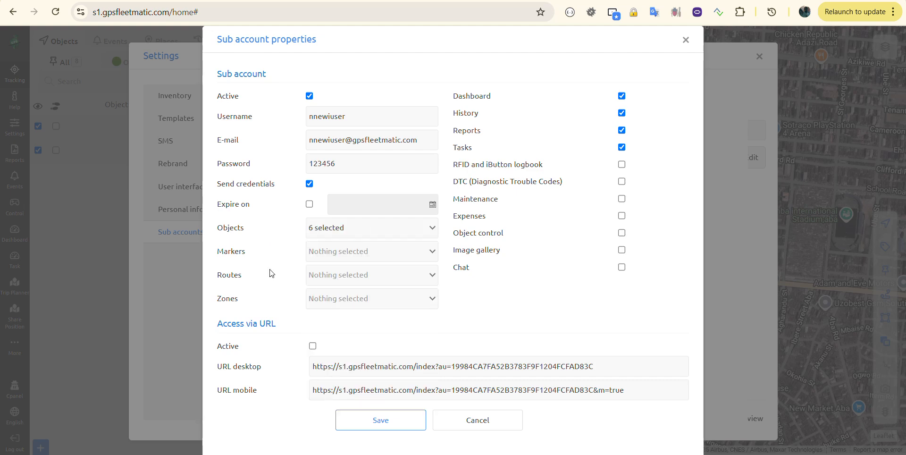
click(352, 257)
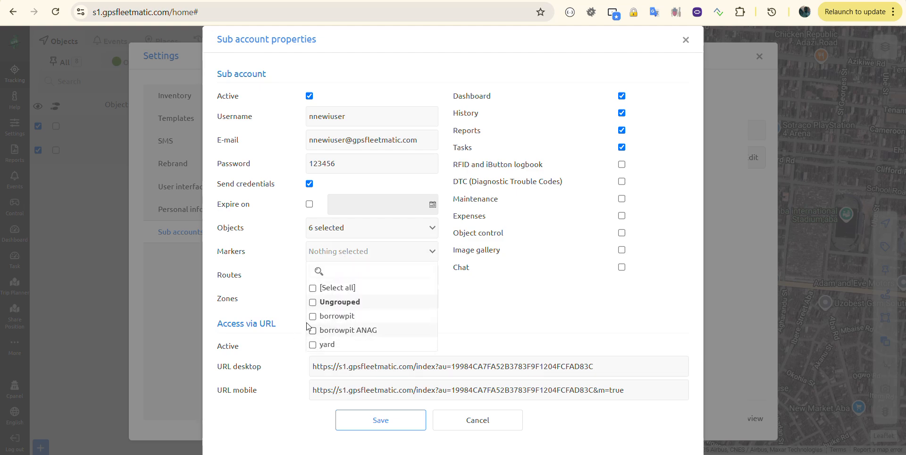
click(312, 316)
click(299, 293)
Check the Routes and Zones lists, which have nothing available to share.
click(340, 280)
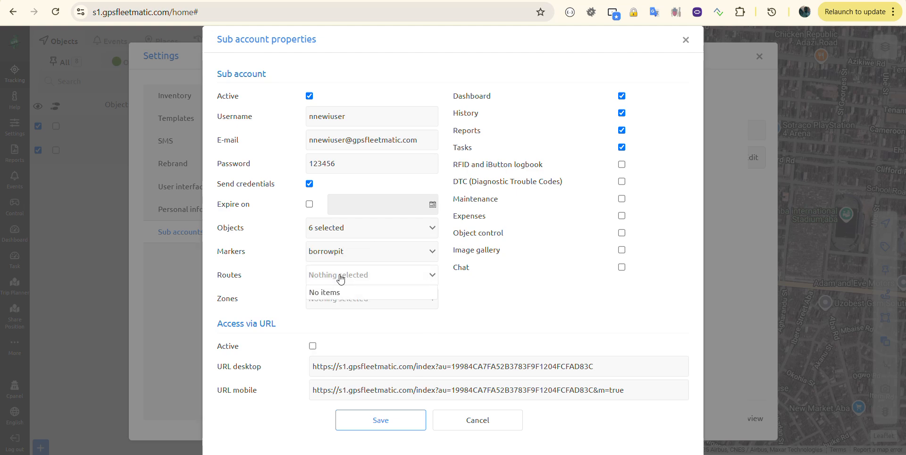
click(262, 278)
click(321, 299)
click(275, 293)
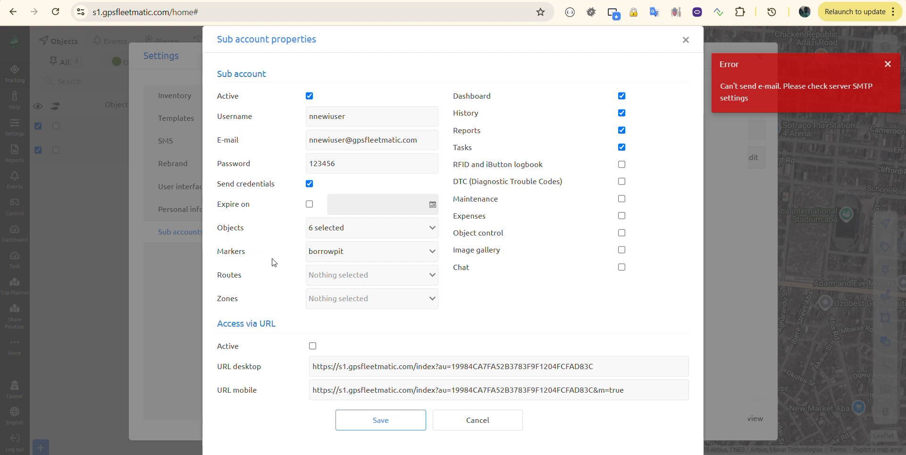
Turn off sending credentials, retry the save, then cancel the sub account form and move Settings aside.
click(310, 184)
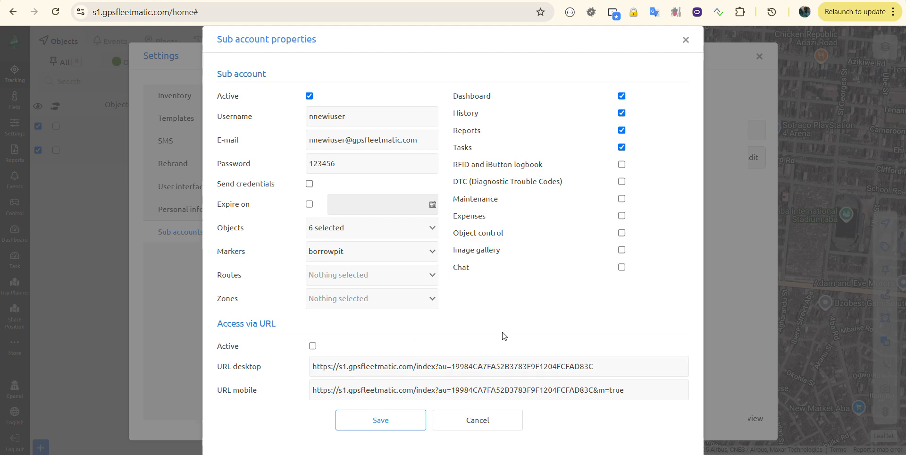
click(397, 427)
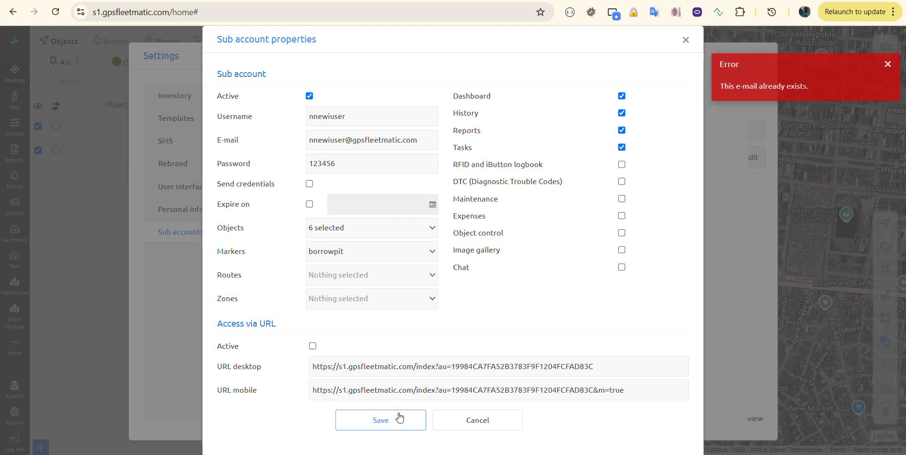
click(487, 420)
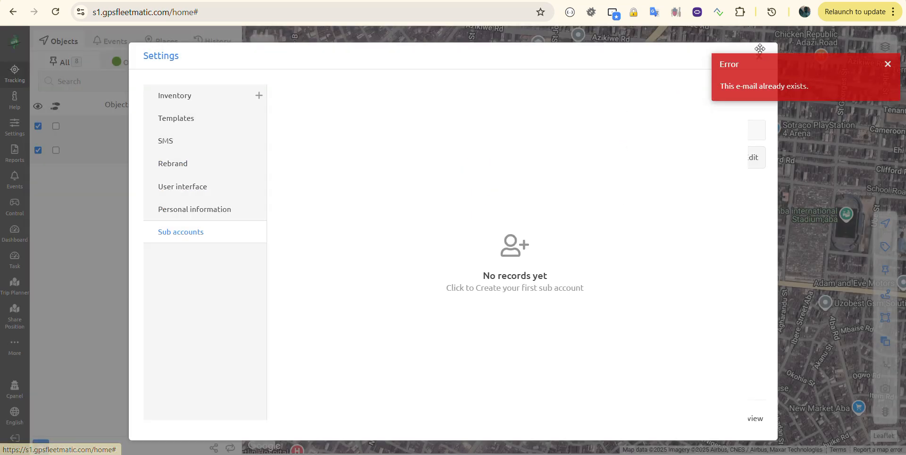
drag(636, 60, 572, 55)
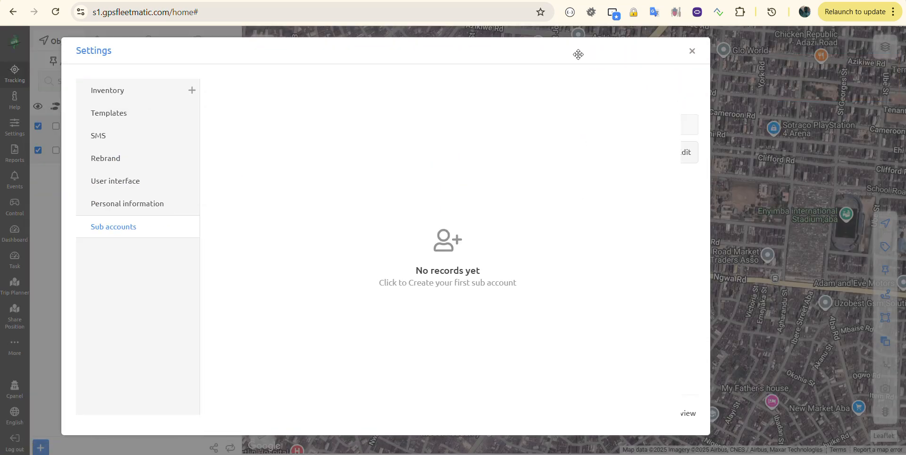
Close the settings window and reopen Settings to view the Sub accounts list.
click(692, 51)
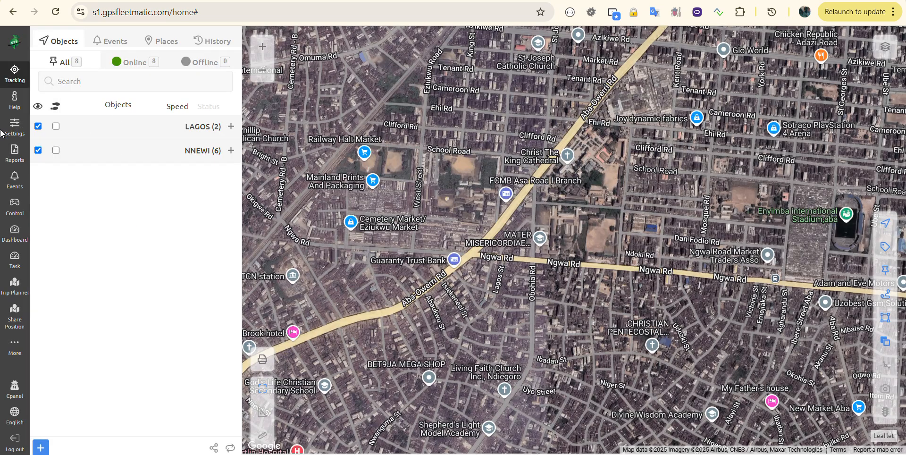
click(15, 136)
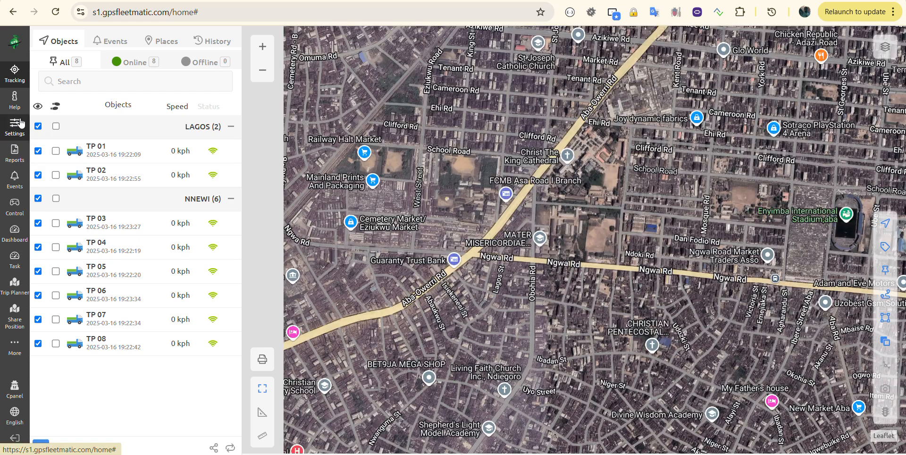
Confirm the new sub account appears under Sub accounts in Settings, then close Settings.
click(15, 125)
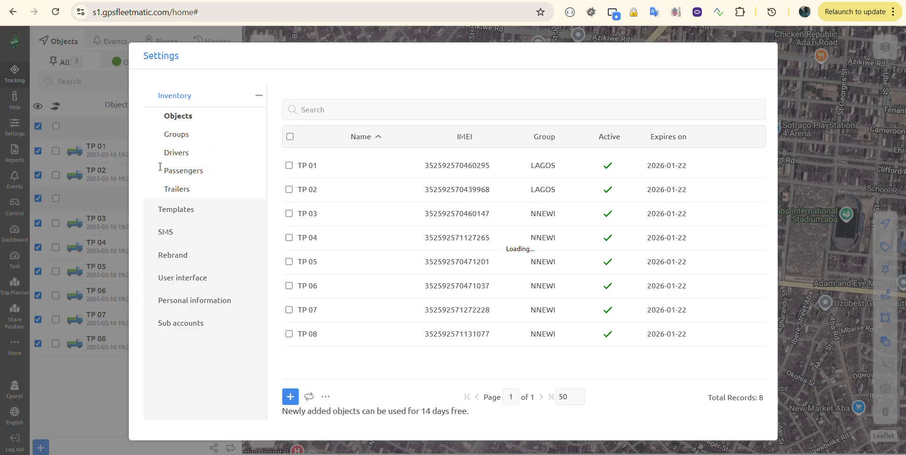
click(189, 330)
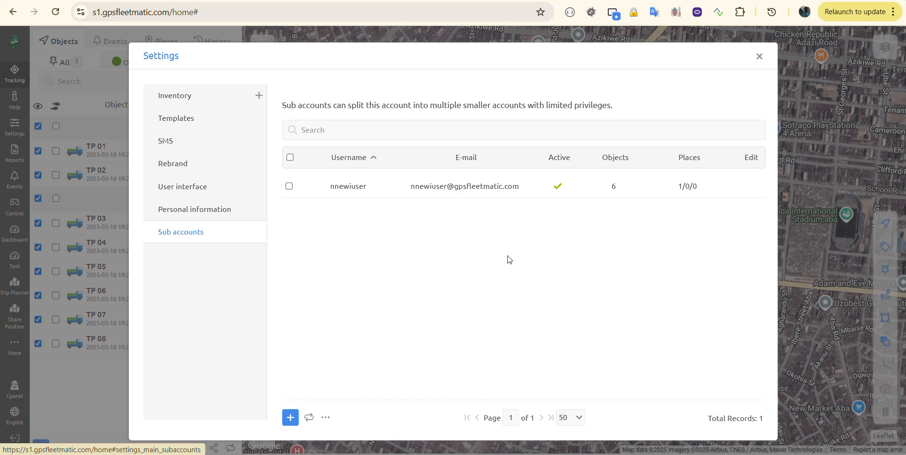
click(760, 57)
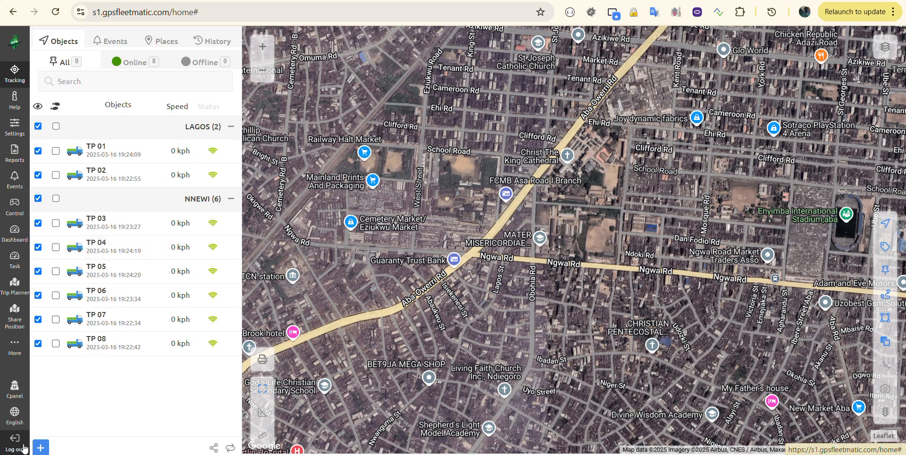
Reload to the login page, sign in as nnewiuser with its password, and decline saving the password.
click(55, 12)
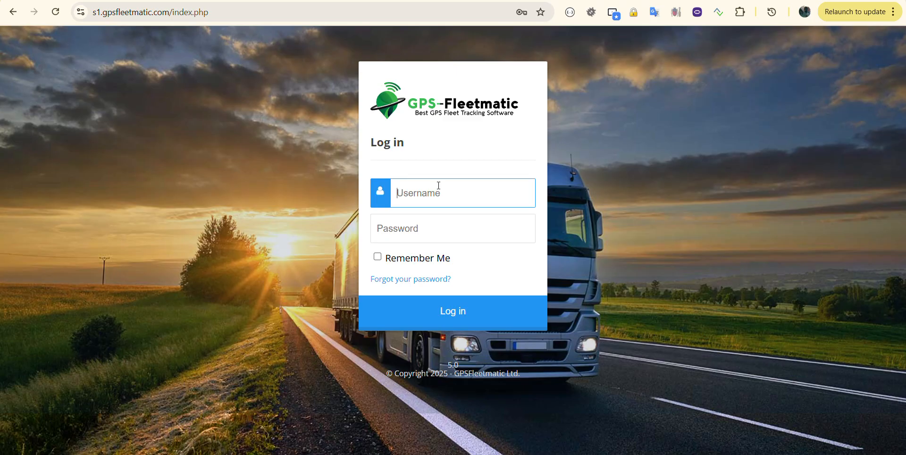
text(nnewiuser)
key(Tab)
text(••••••)
key(Return)
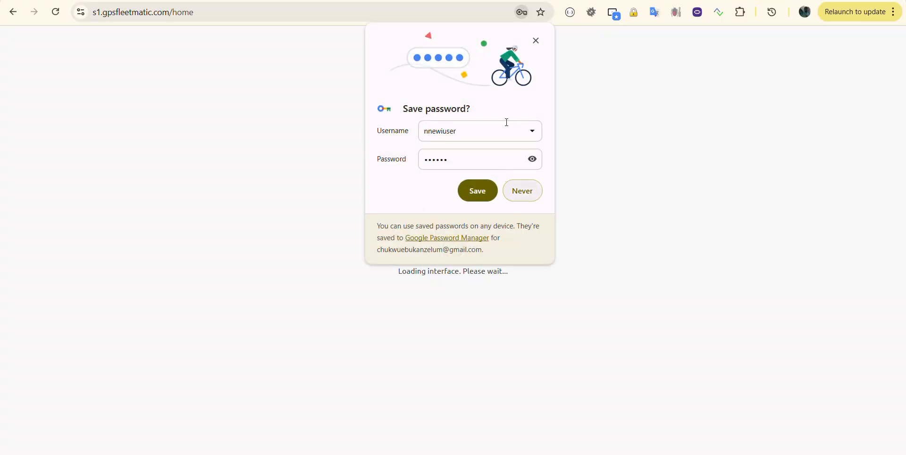
click(511, 199)
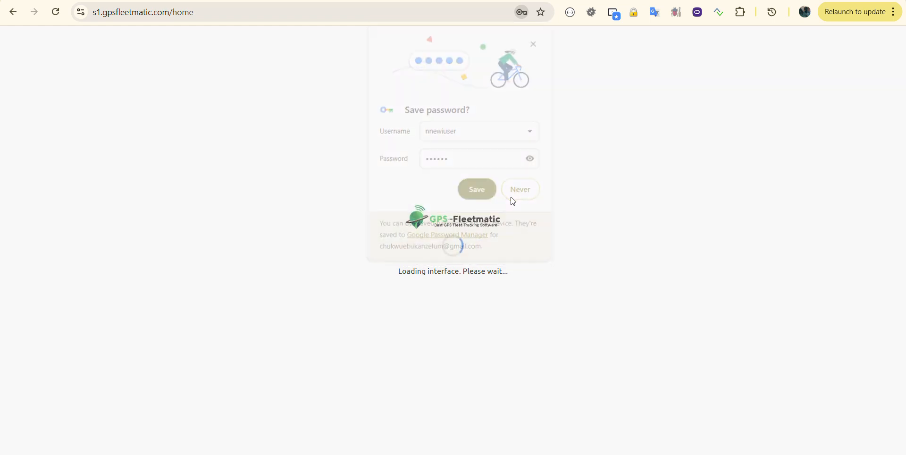